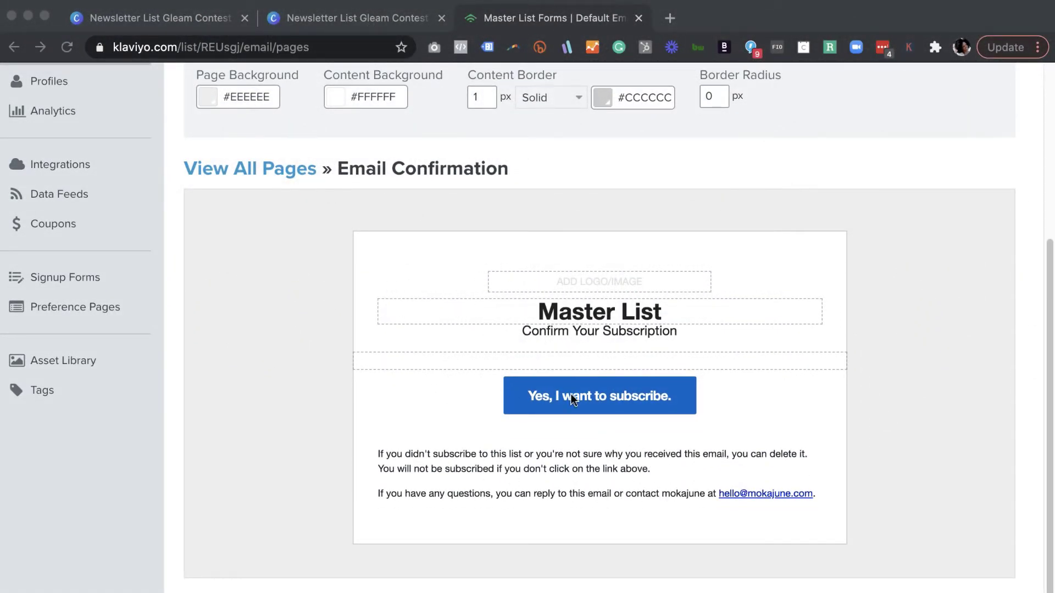
- Leave the Email Confirmation page and return to the Lists & Segments overview
scroll(570, 393, "up", 3)
scroll(470, 297, "up", 1)
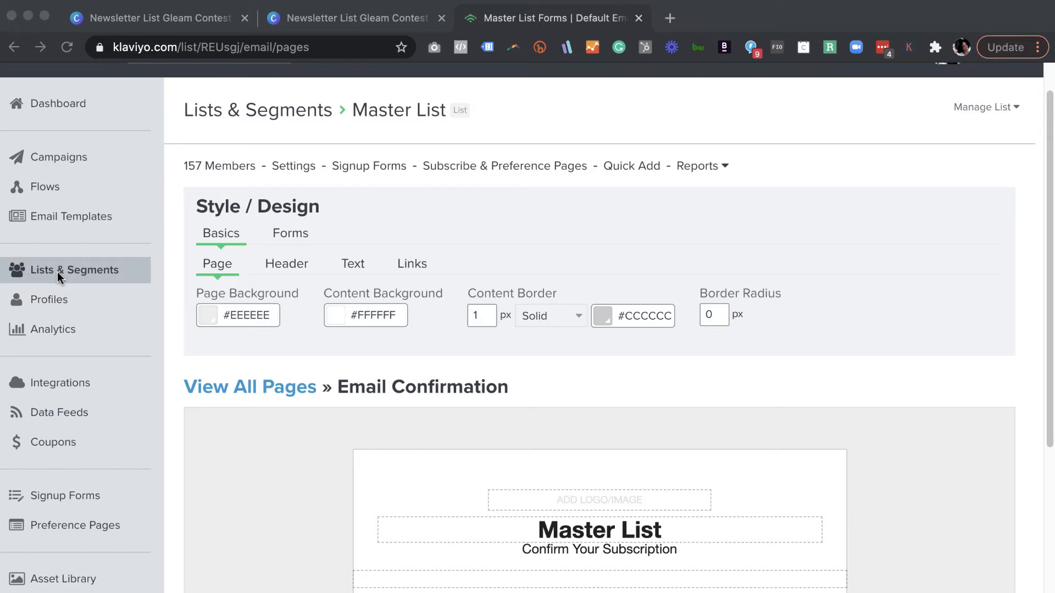
left_click(84, 275)
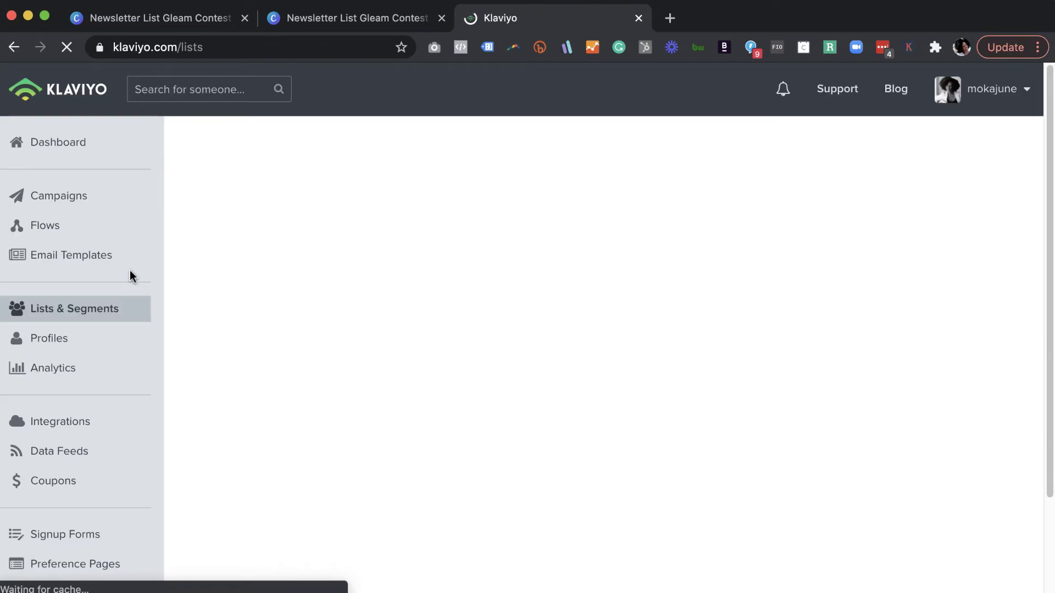
- Search for 'master list' and open the Master List with its 157 profiles
left_click(264, 175)
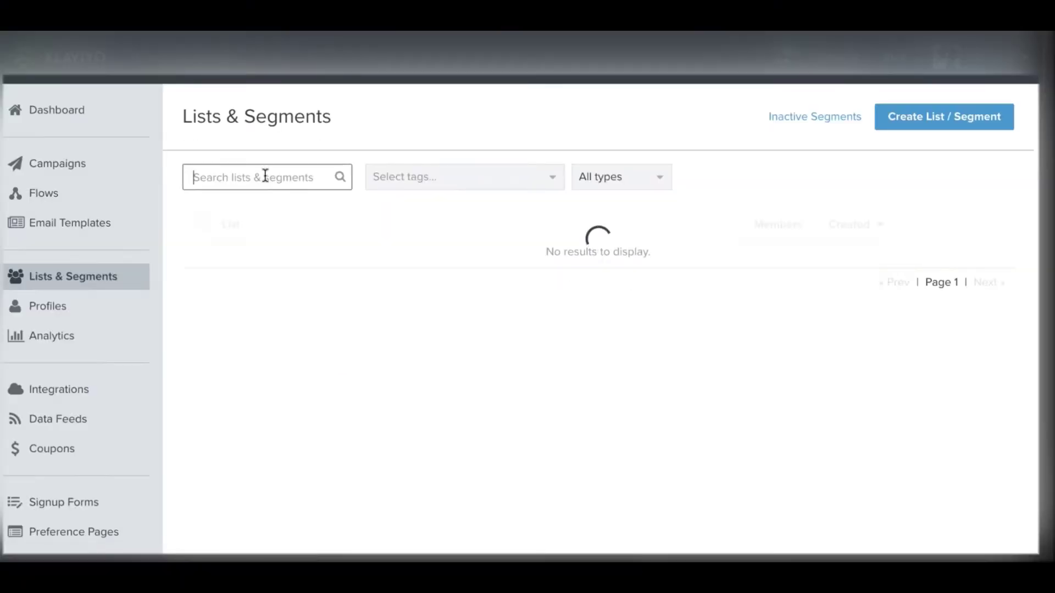
type("master list")
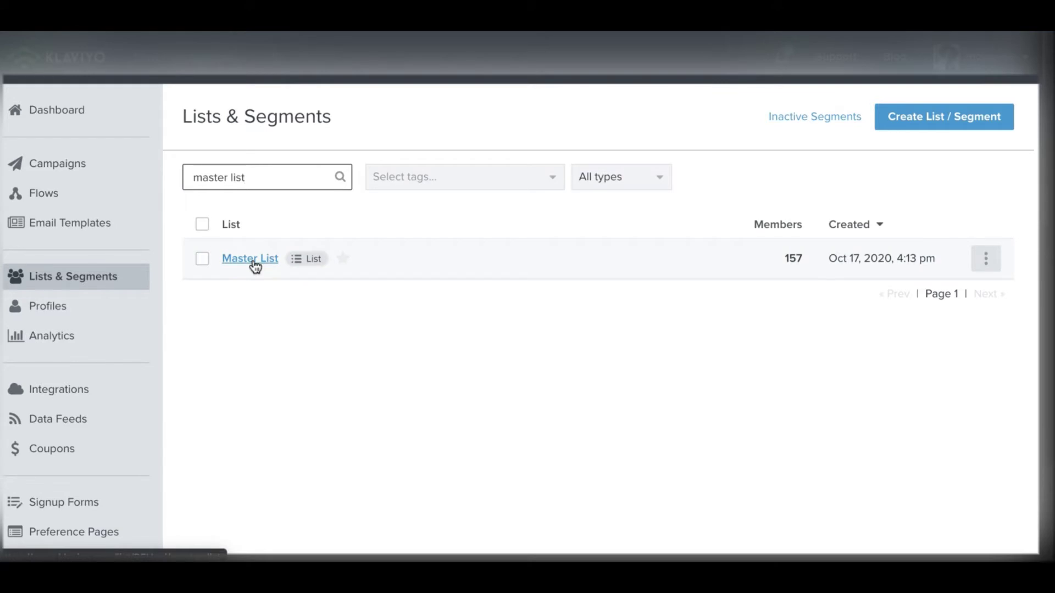
left_click(255, 262)
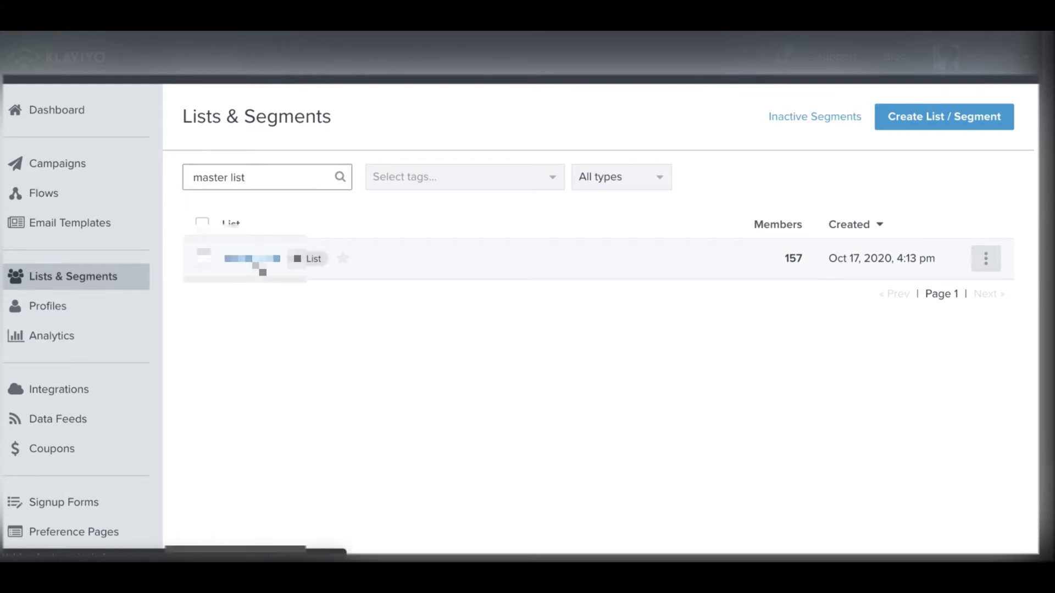
mouse_move(586, 230)
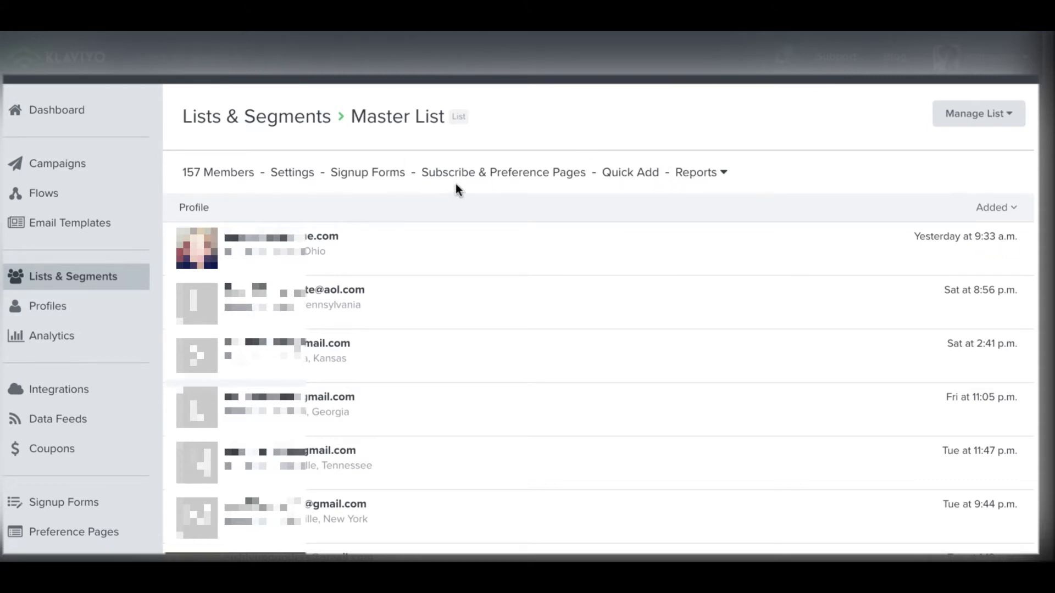
left_click(435, 177)
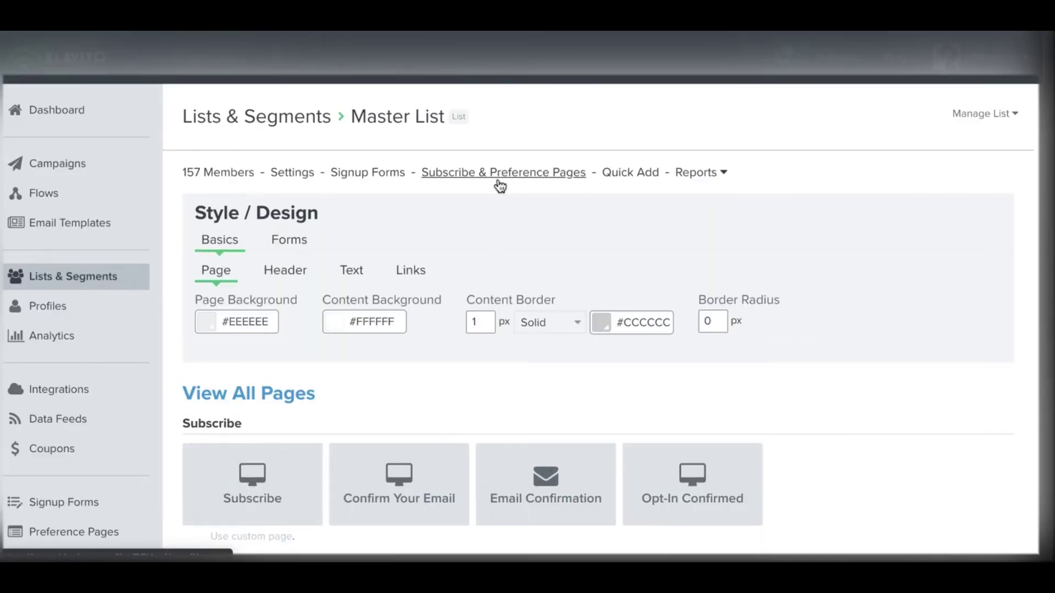
scroll(500, 186, "down", 4)
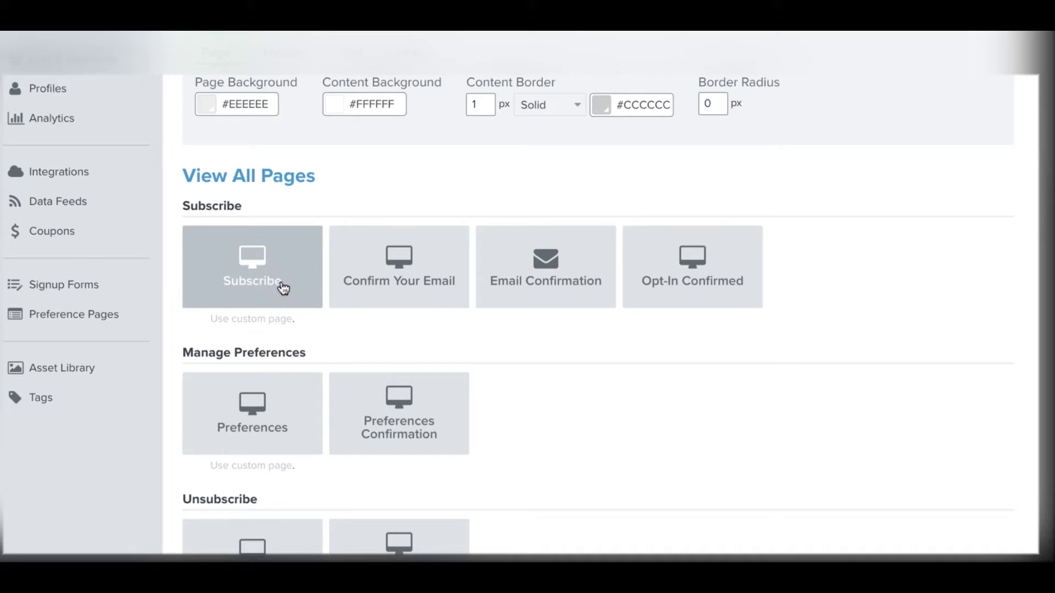
left_click(410, 280)
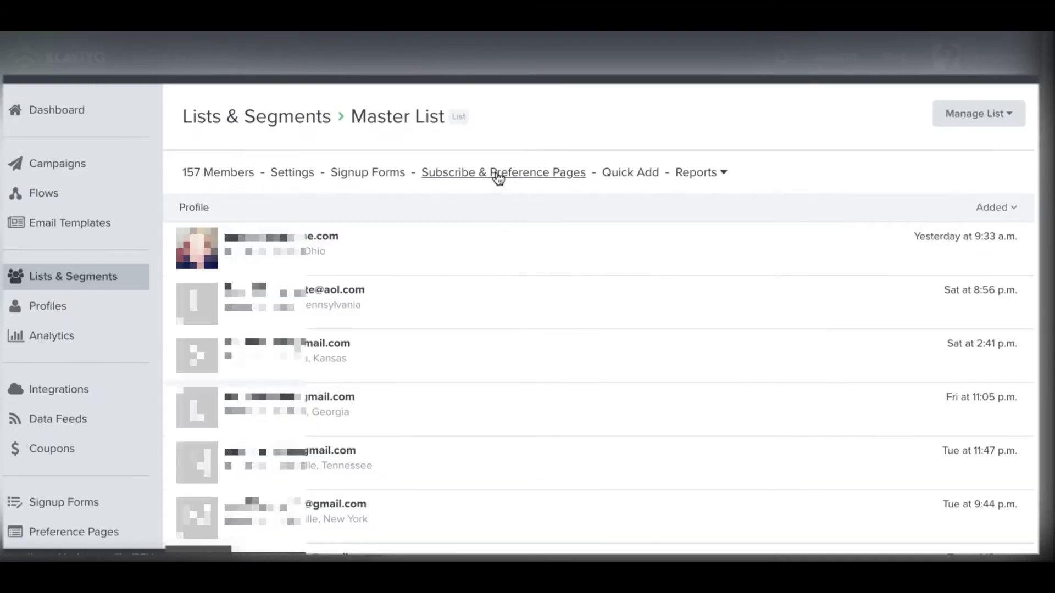
- Review the Master List's Email Confirmation preview, then bring up the Canva Double Opt-In slide
left_click(498, 176)
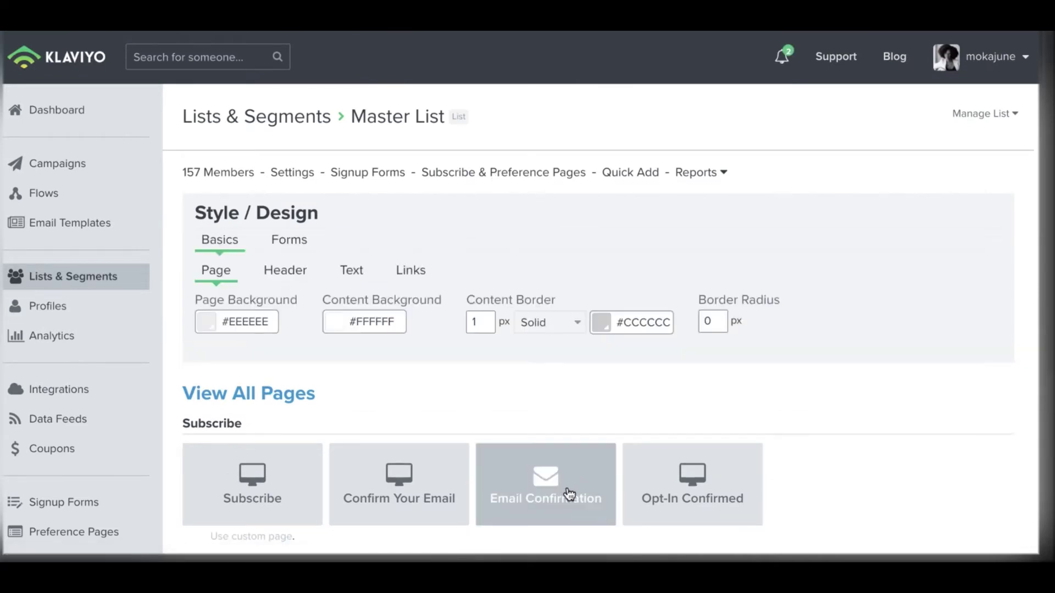
left_click(564, 491)
scroll(569, 492, "down", 3)
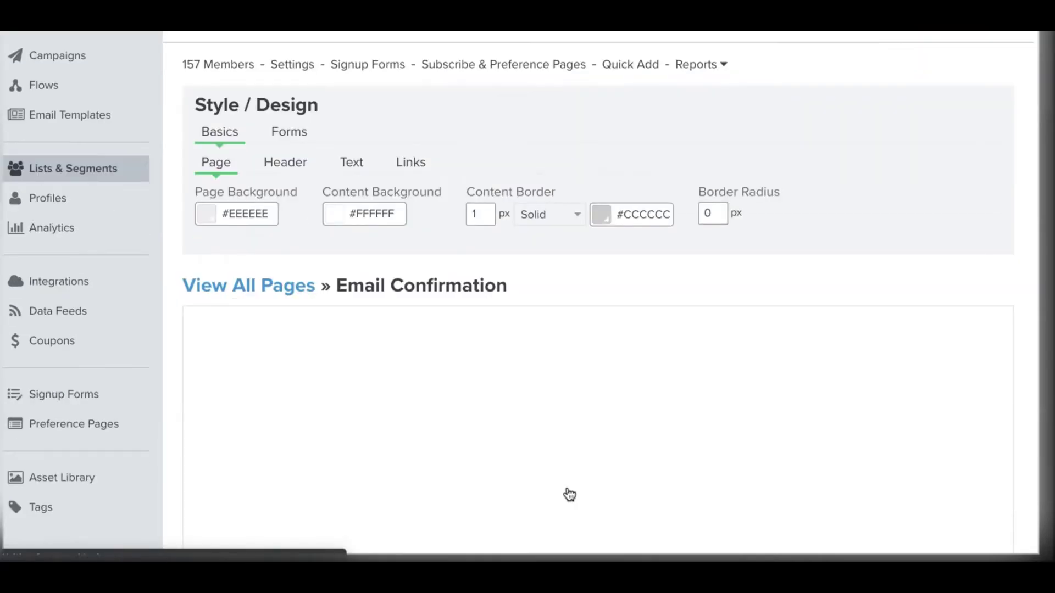
scroll(569, 493, "down", 2)
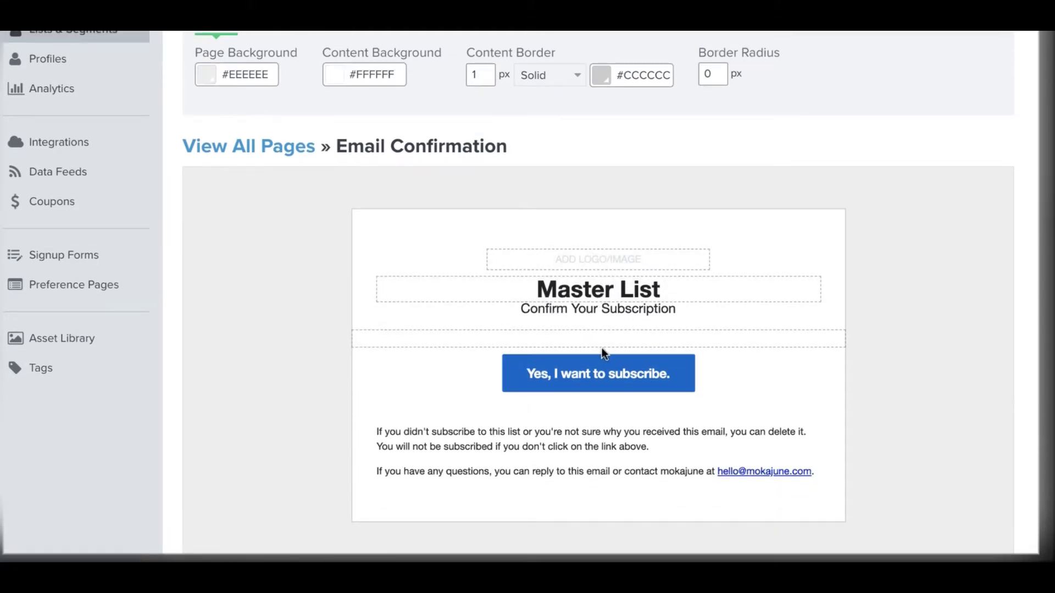
scroll(605, 352, "down", 1)
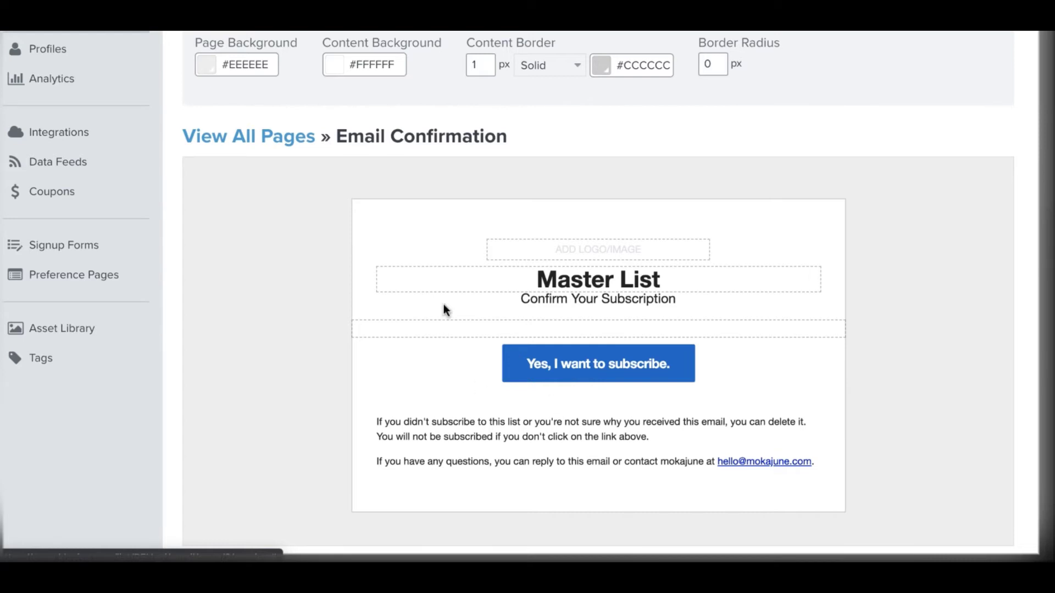
scroll(443, 303, "up", 1)
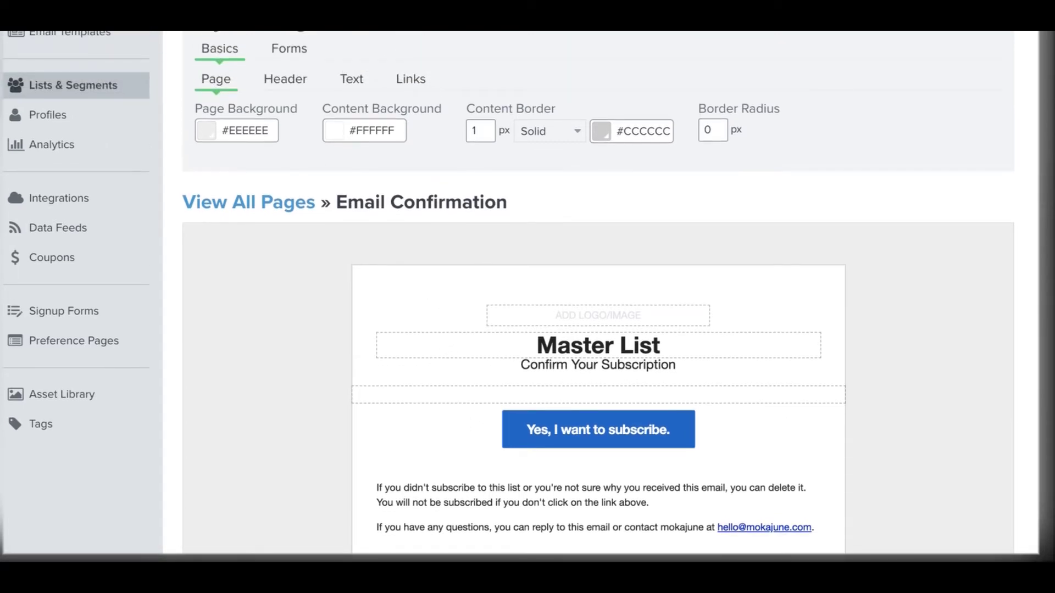
left_click(351, 18)
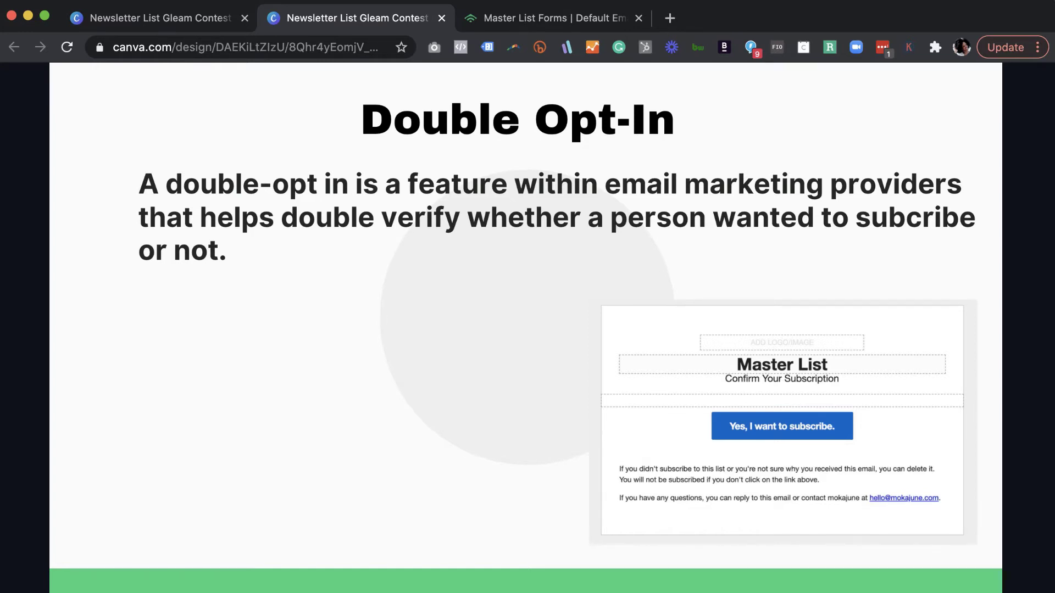
- Present the Double Opt-In pros and cons, then move on to the Single Opt-In slide
key("Right")
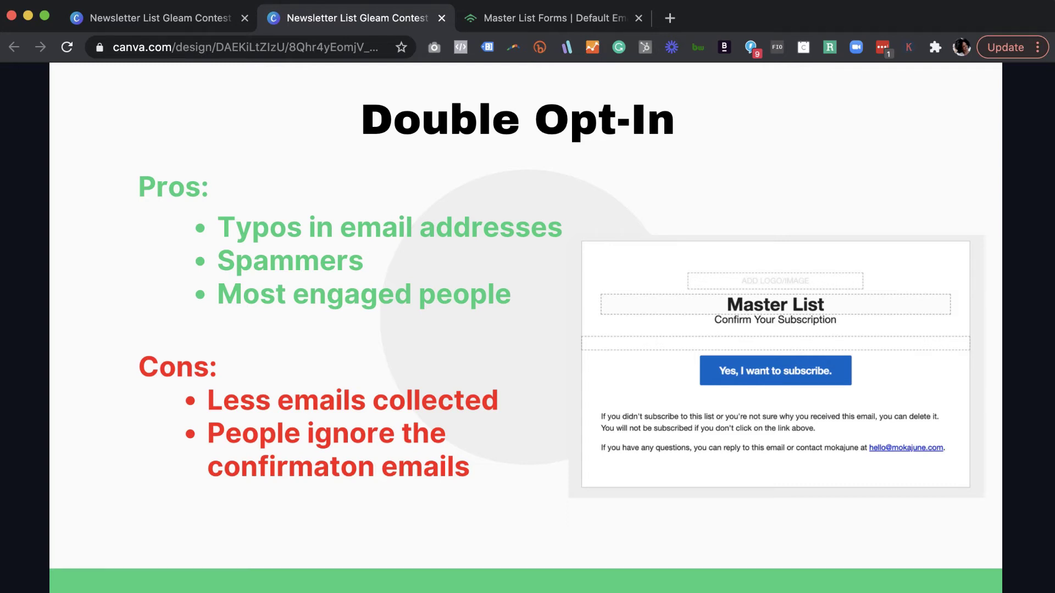
mouse_move(752, 333)
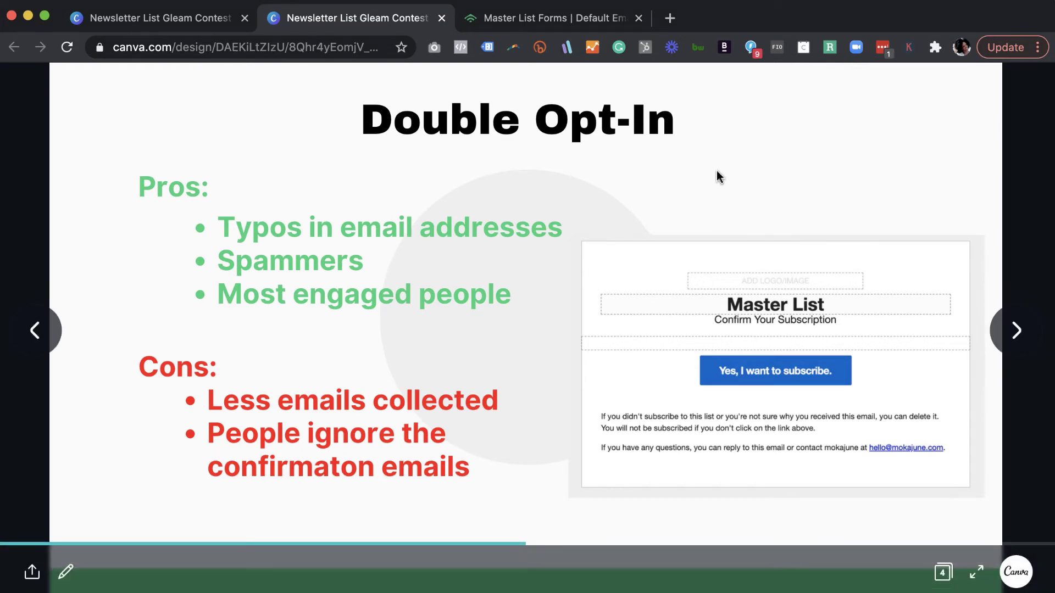
key("Right")
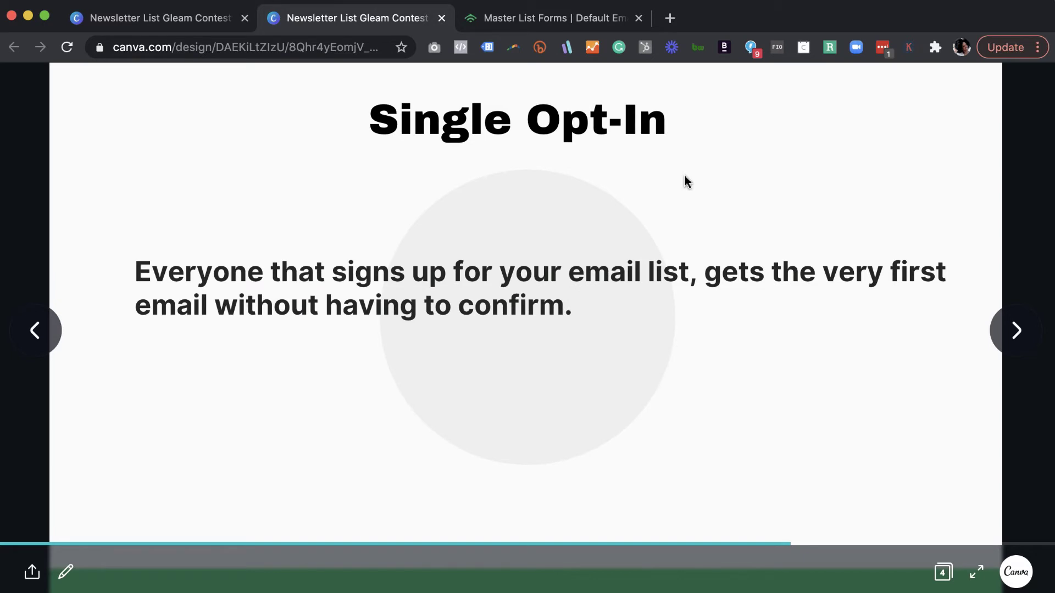
key("Left")
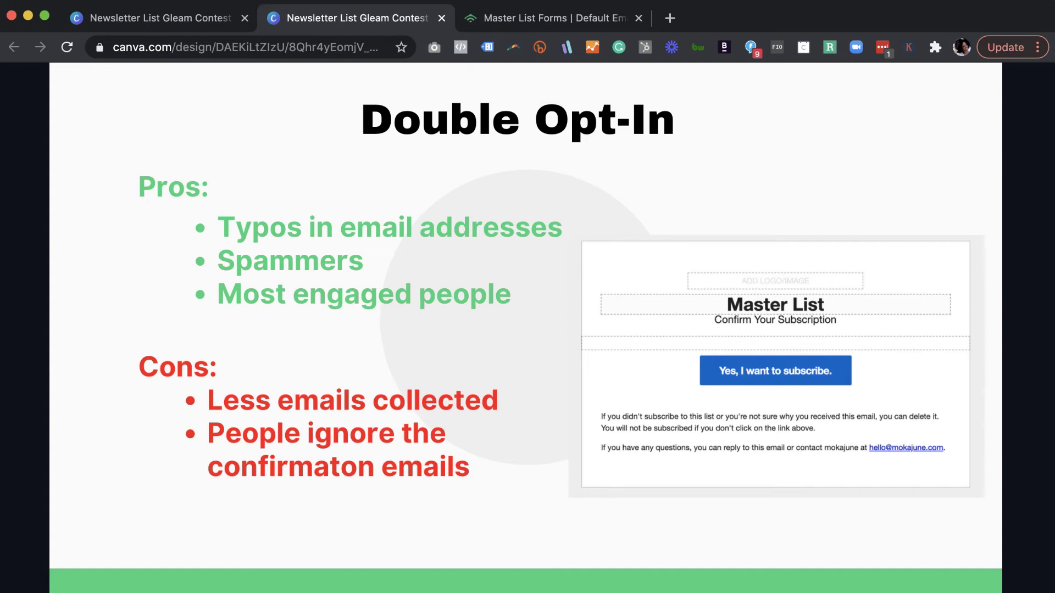
key("Right")
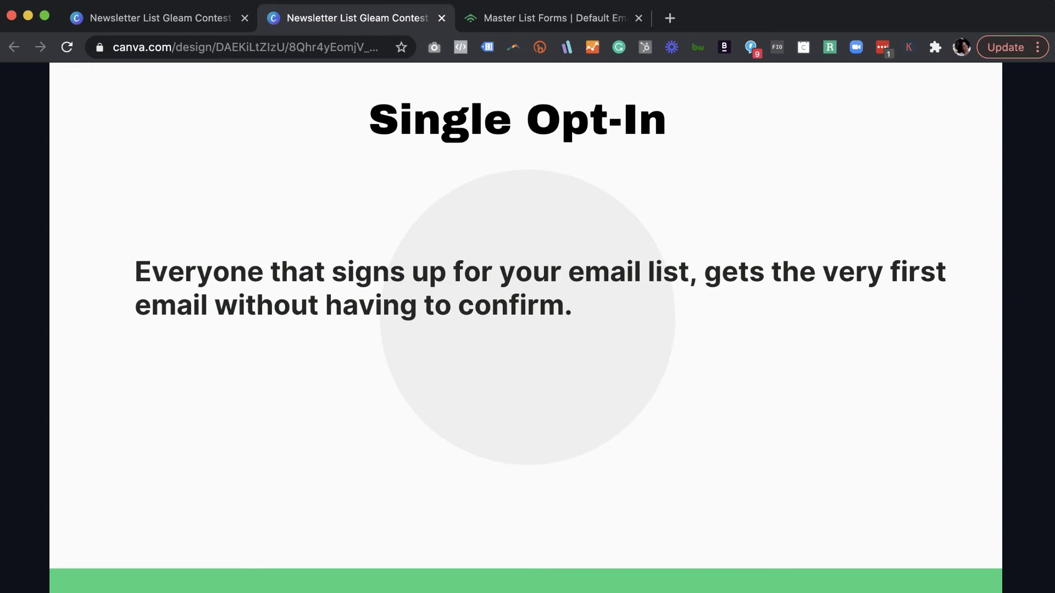
- Reveal the Single Opt-In pros and cons: more emails versus higher spam and bounces
key("Right")
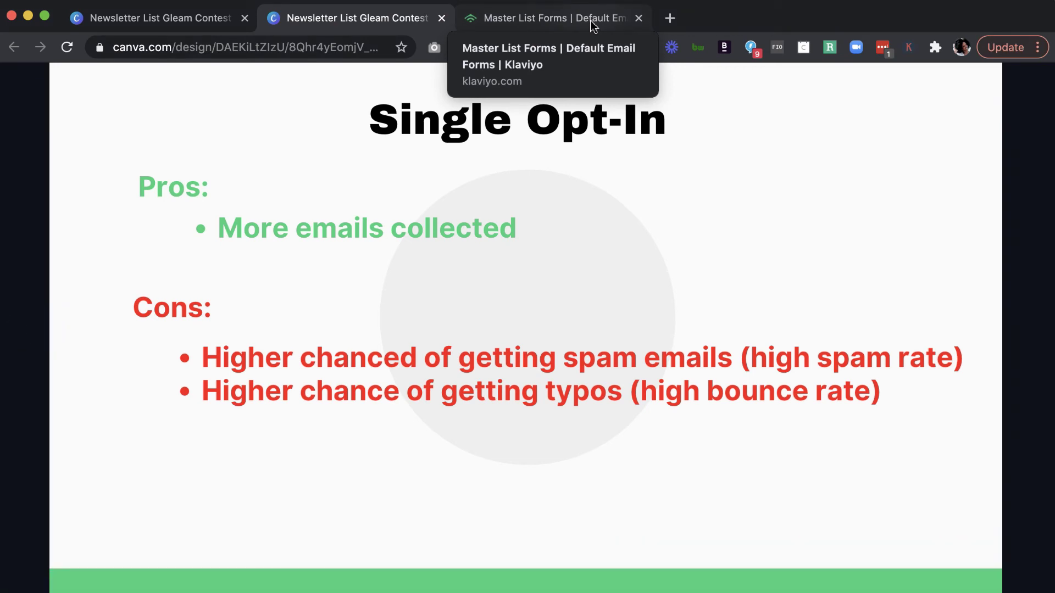
- Switch back to the Klaviyo Master List forms tab
left_click(593, 27)
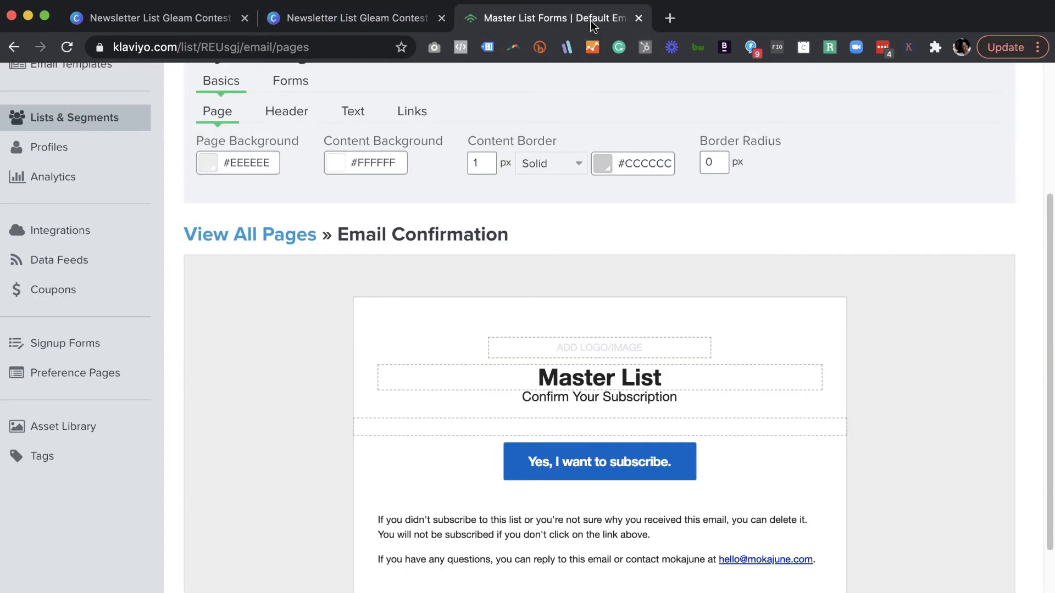
- Search Lists & Segments for 'master' to narrow results to the 157-member Master List
scroll(205, 212, "up", 4)
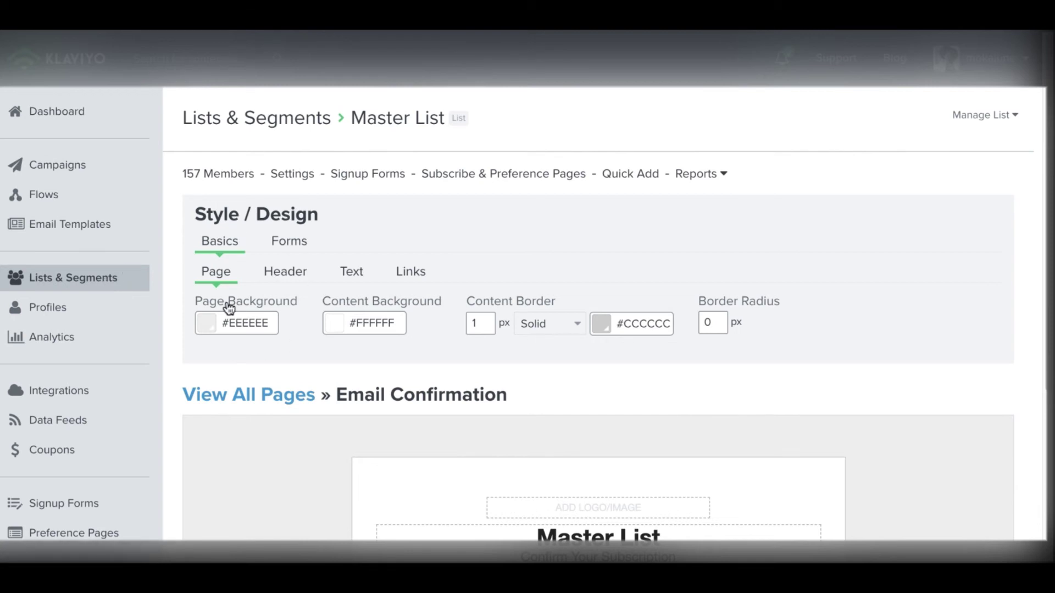
left_click(68, 277)
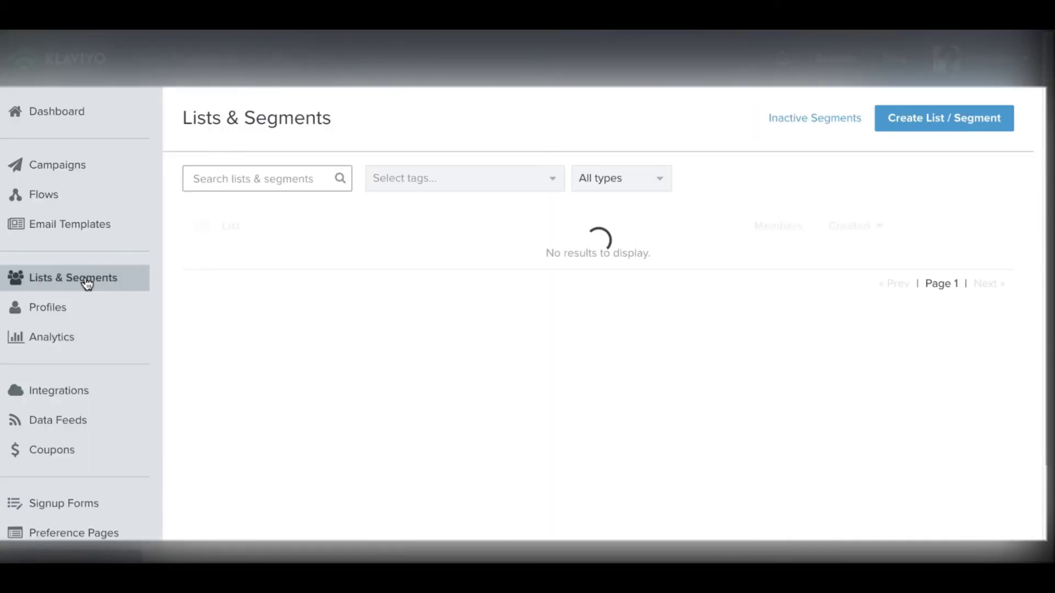
left_click(287, 179)
type("mas")
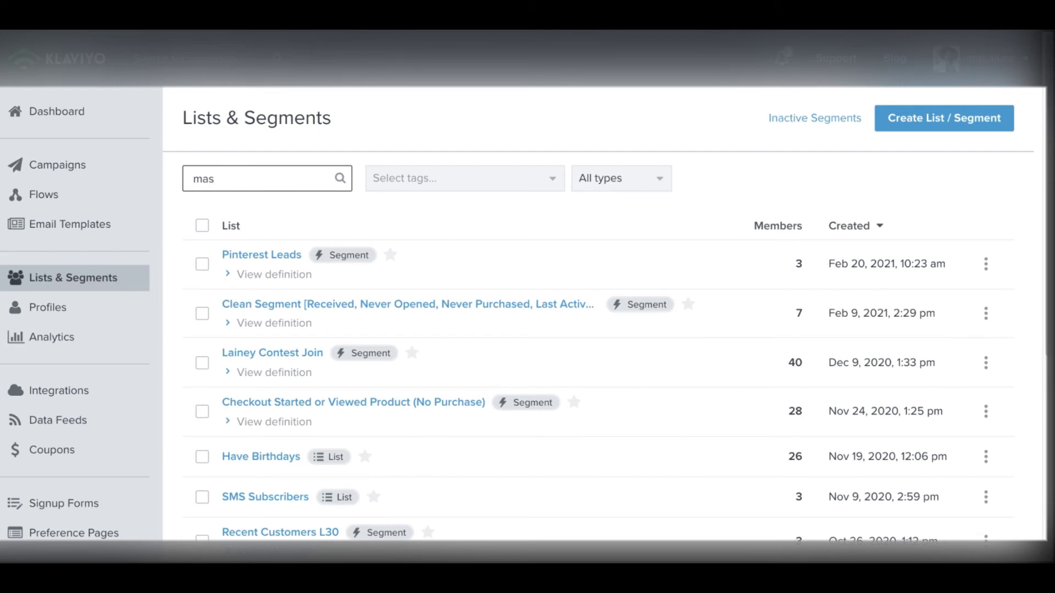
type("ter")
key("Return")
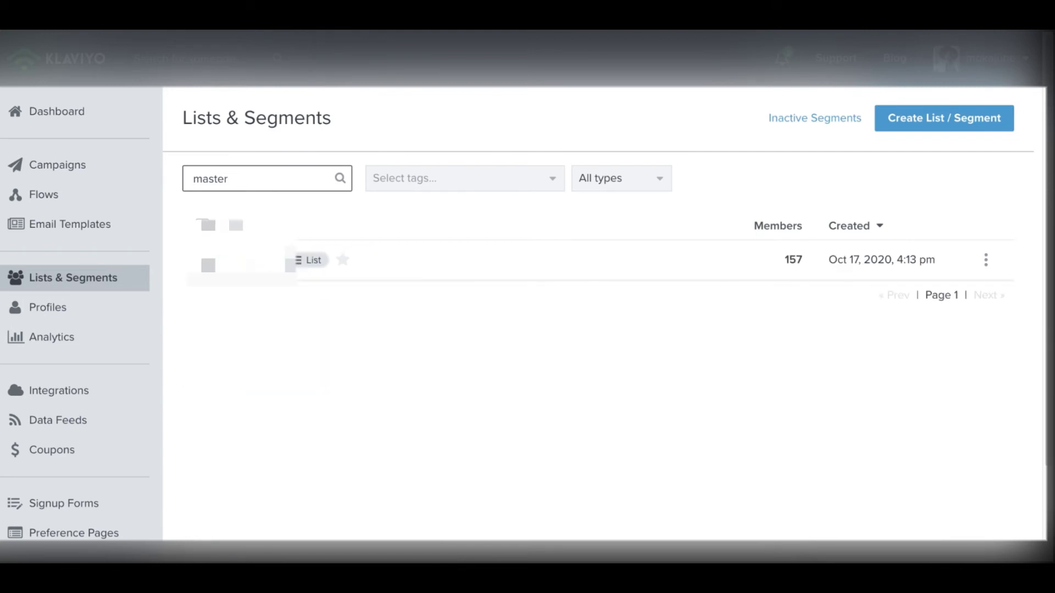
- Change the Master List's opt-in process to Single opt-in and update the list settings
left_click(582, 257)
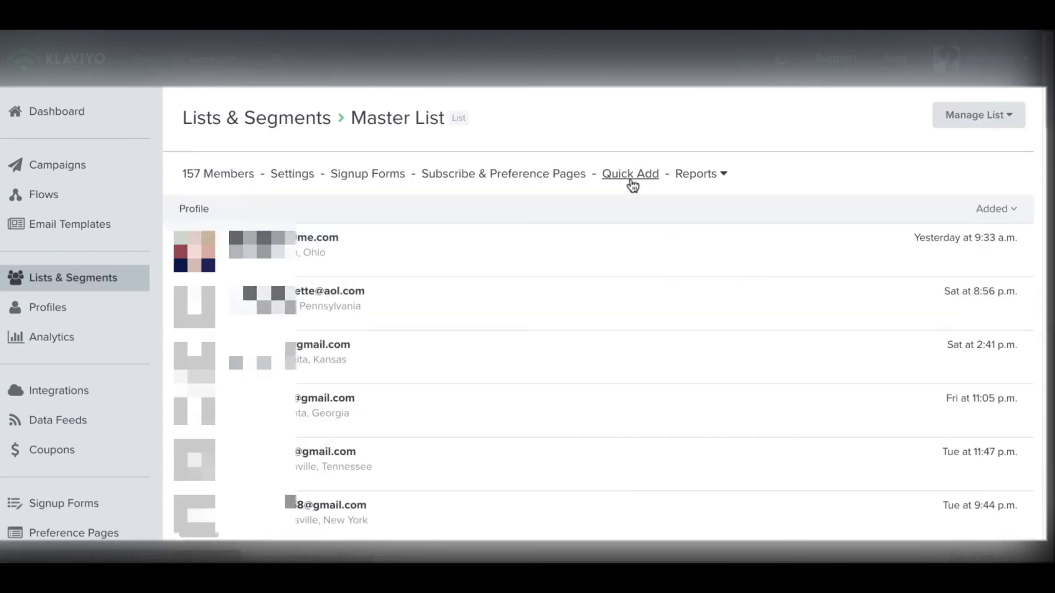
left_click(290, 175)
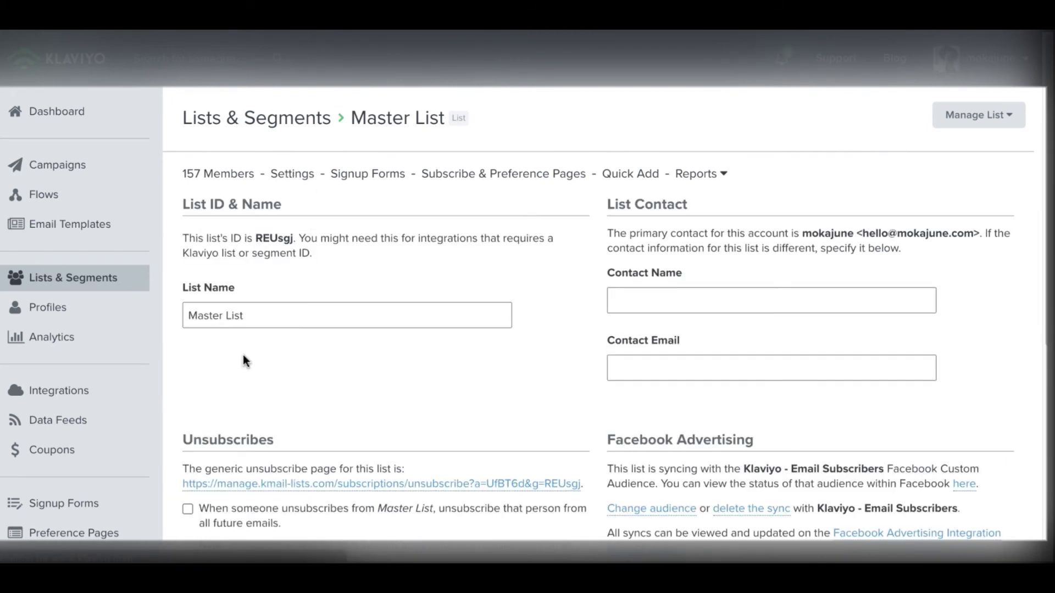
scroll(243, 354, "down", 4)
scroll(245, 361, "down", 3)
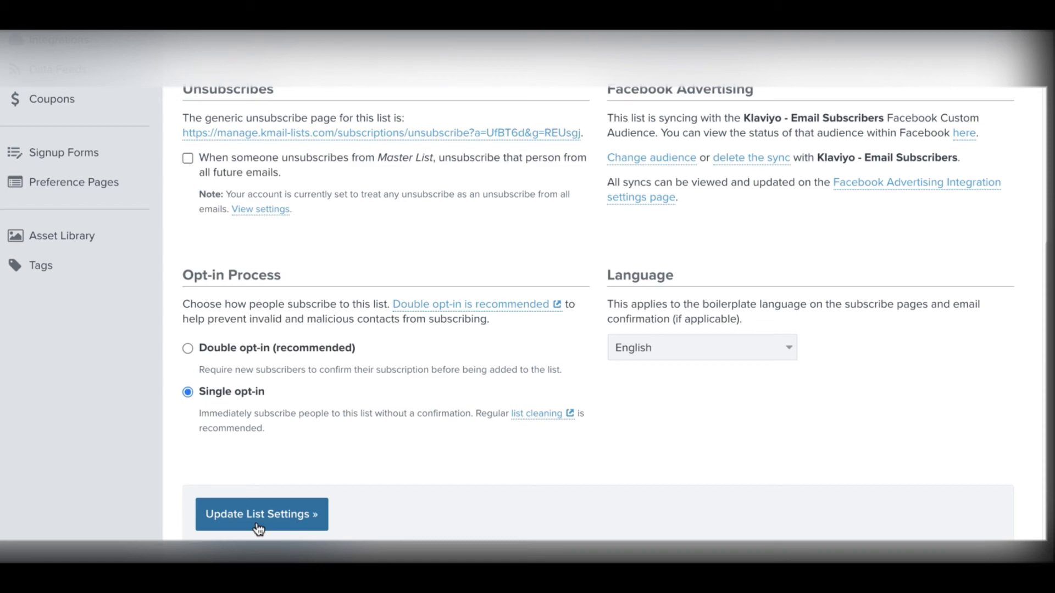
left_click(258, 515)
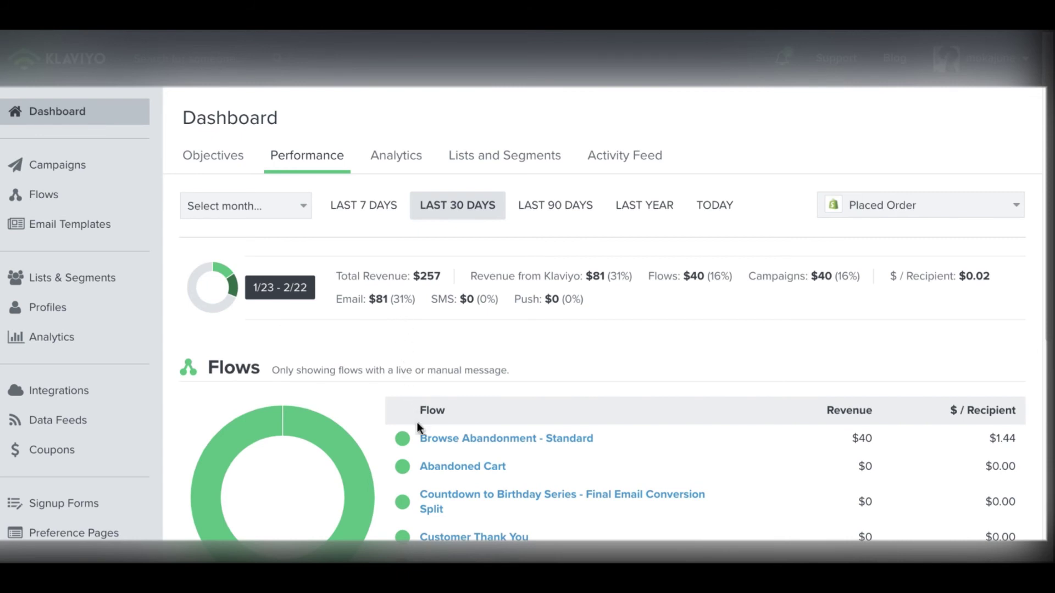
scroll(417, 422, "down", 2)
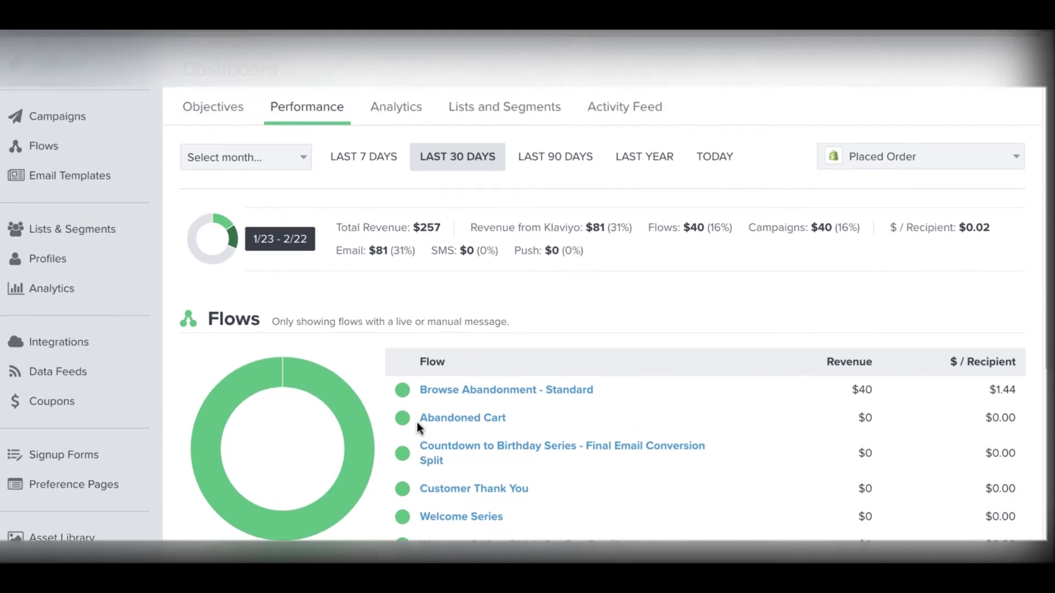
scroll(417, 422, "up", 2)
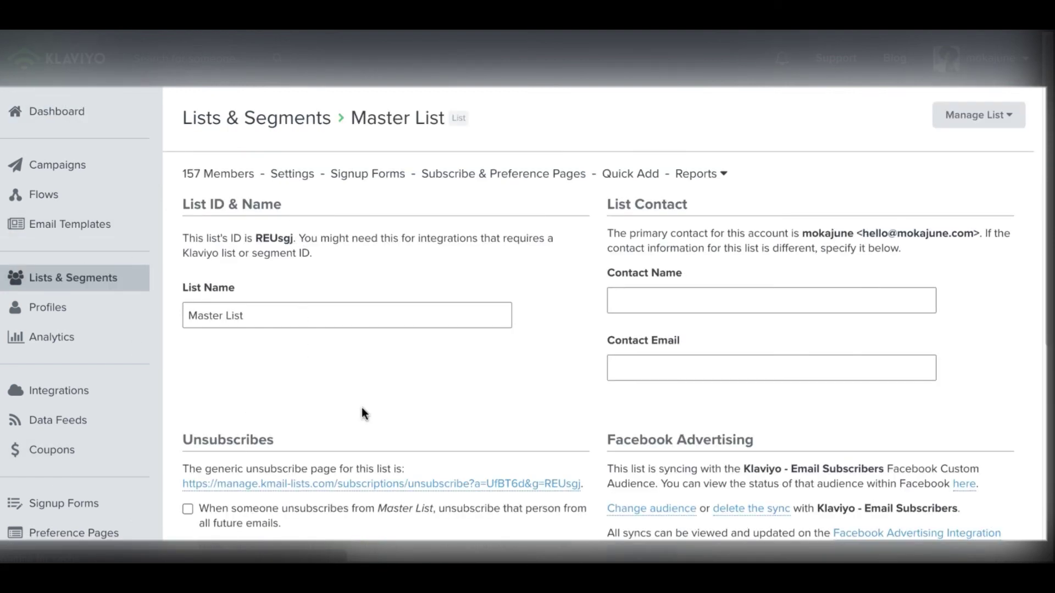
- Scroll the Master List settings down to the Opt-in Process section
scroll(362, 411, "down", 8)
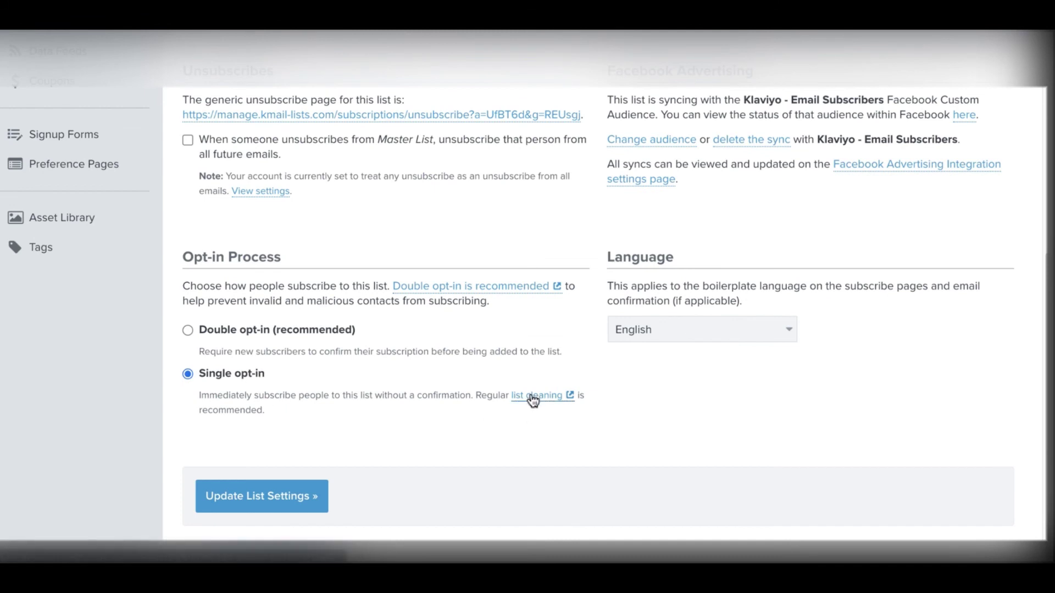